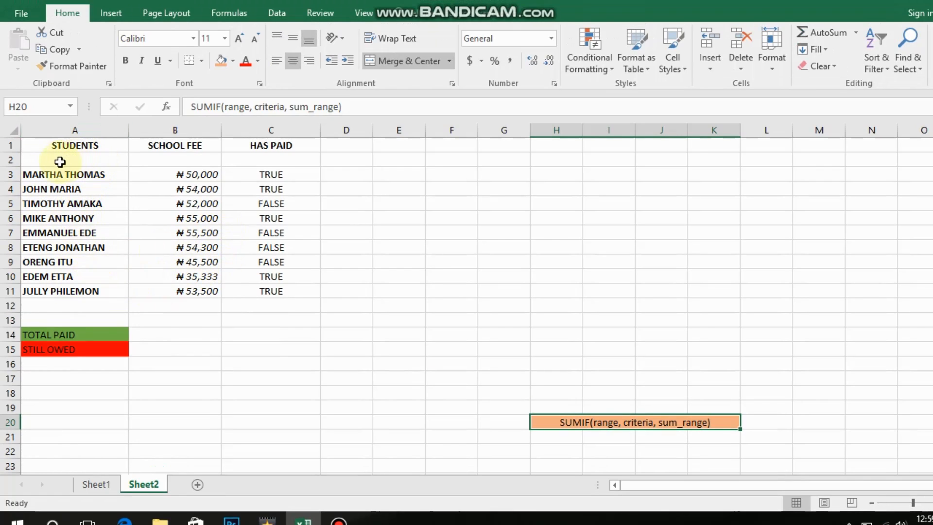
Fill the header cells A1:C1 (STUDENTS, SCHOOL FEE, HAS PAID) with the orange theme colour
left_click_drag(39, 146, 306, 141)
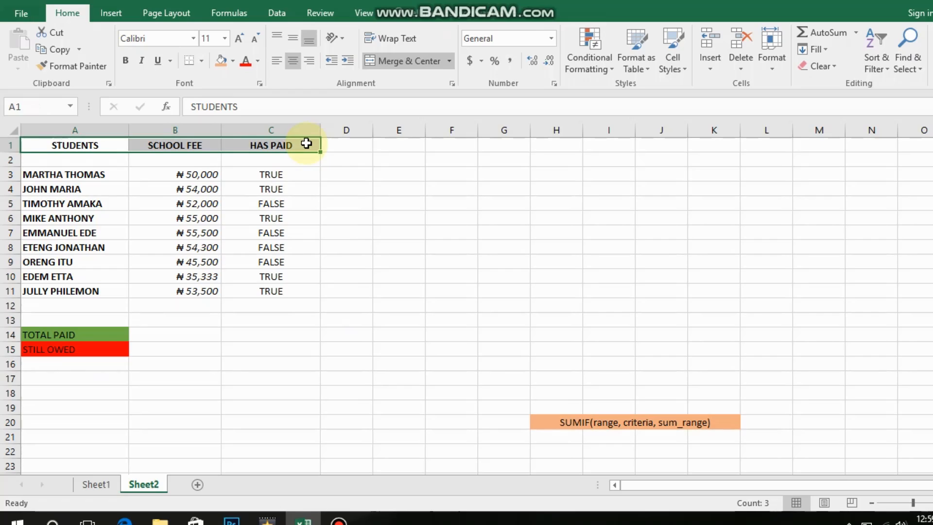
left_click(234, 81)
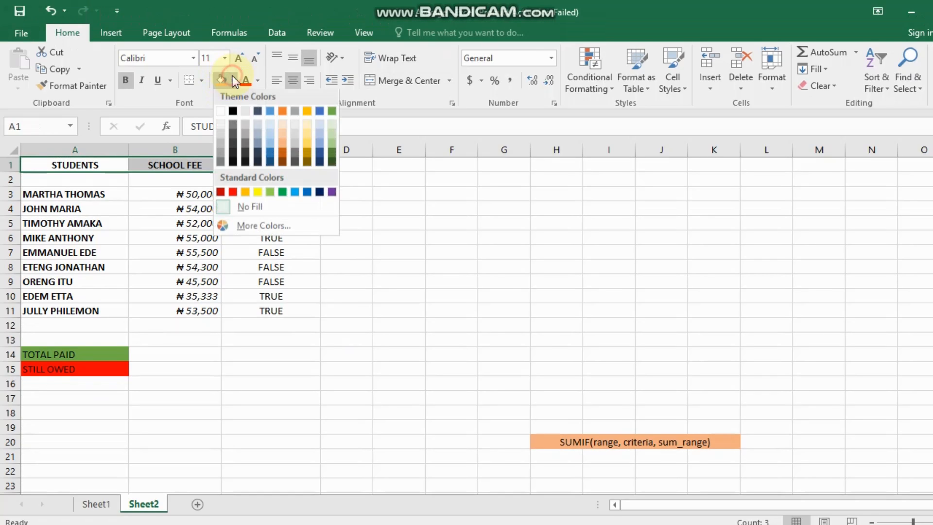
left_click(282, 113)
left_click(188, 208)
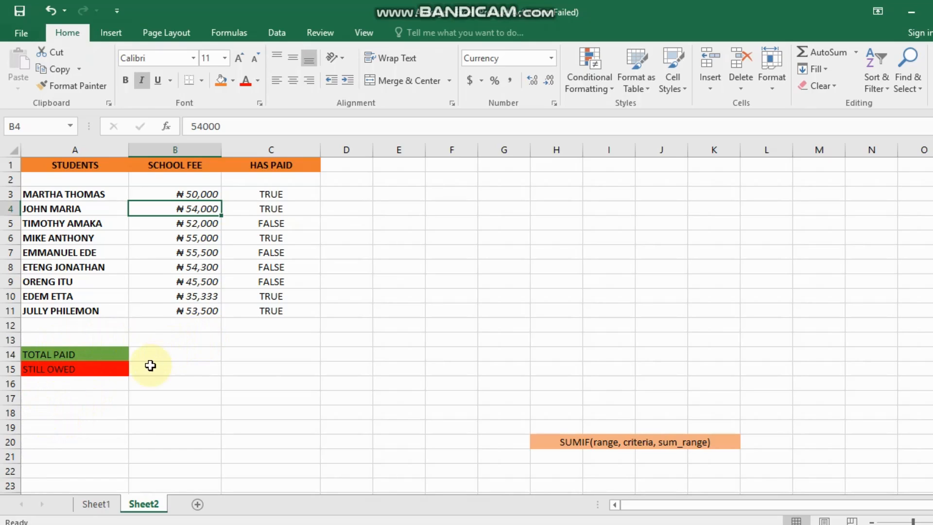
Begin a SUMIF formula in B14 beside TOTAL PAID, using C3:C11 as the criteria range
left_click(156, 352)
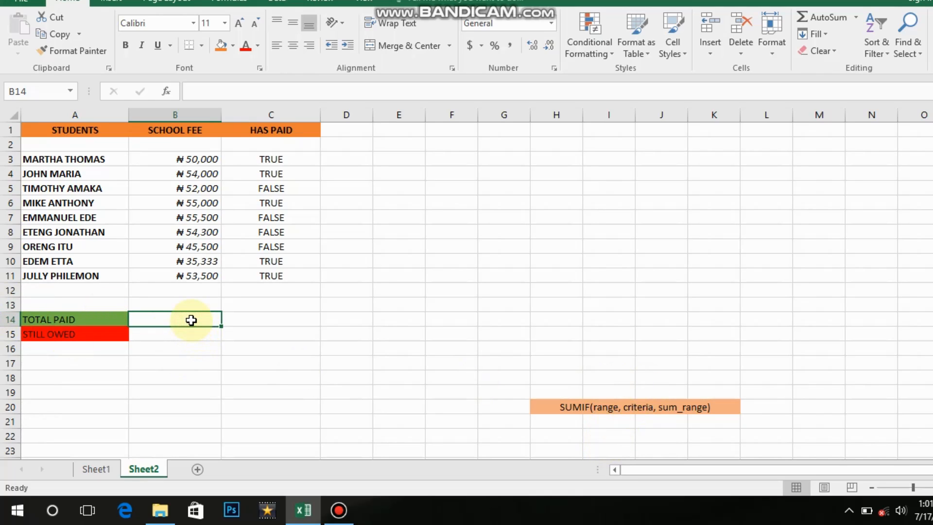
type("=s")
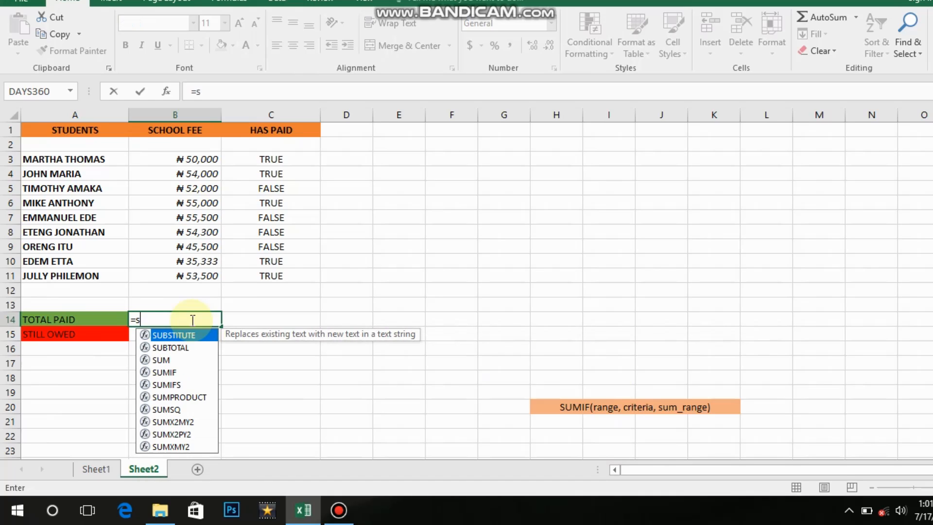
type("um")
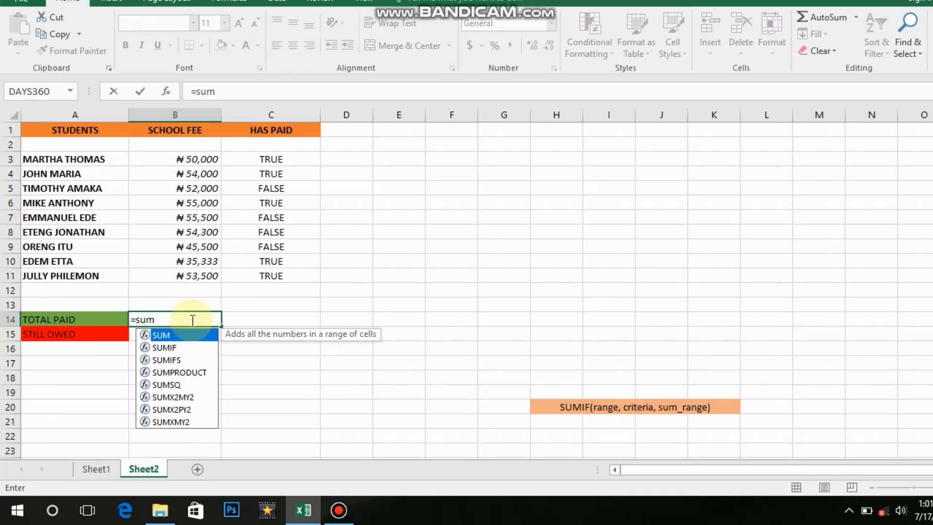
type("i")
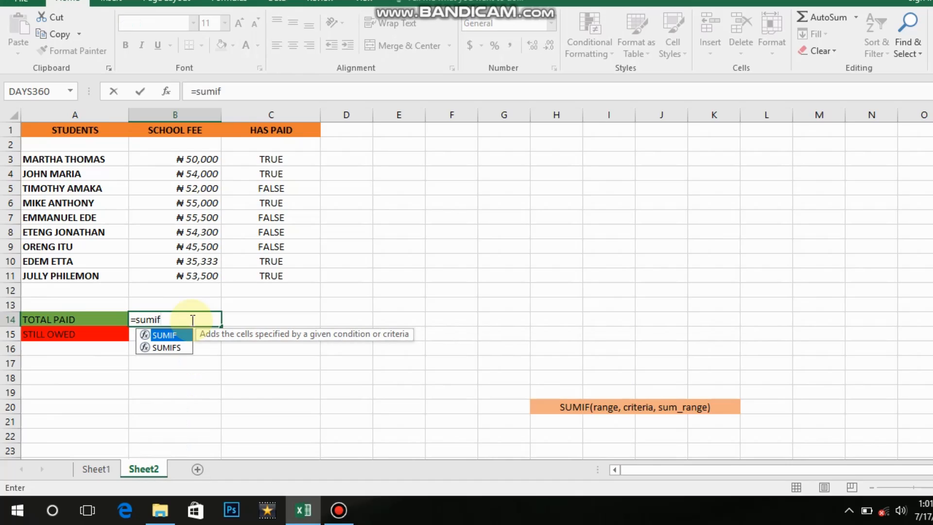
type("f")
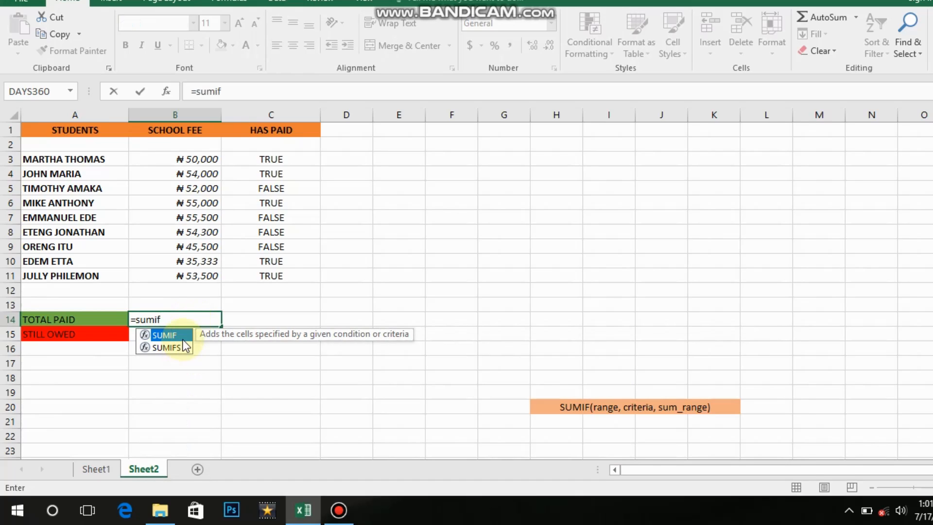
double_click(183, 336)
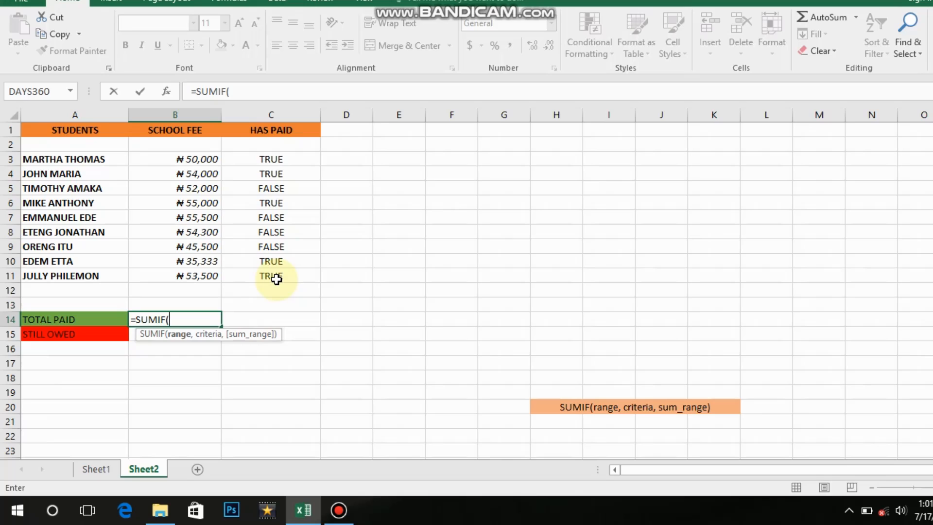
type("c")
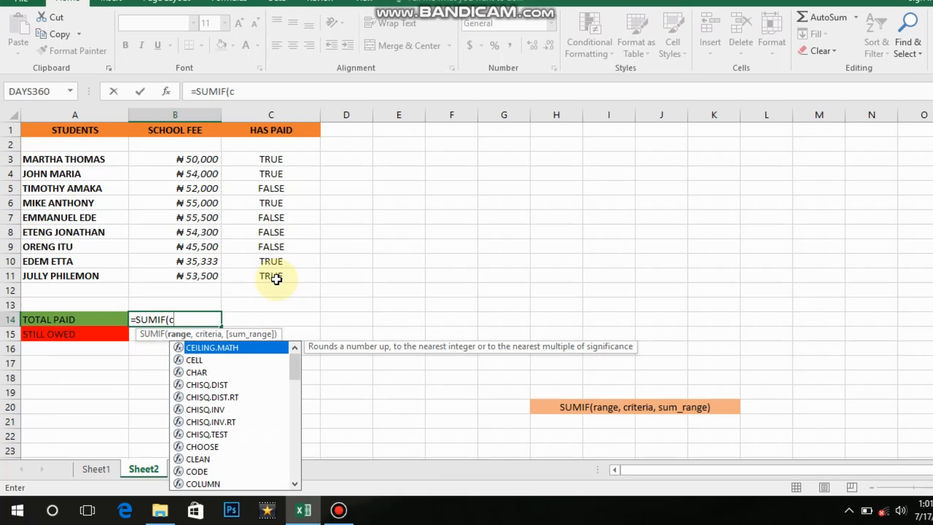
key("BackSpace")
type("C3")
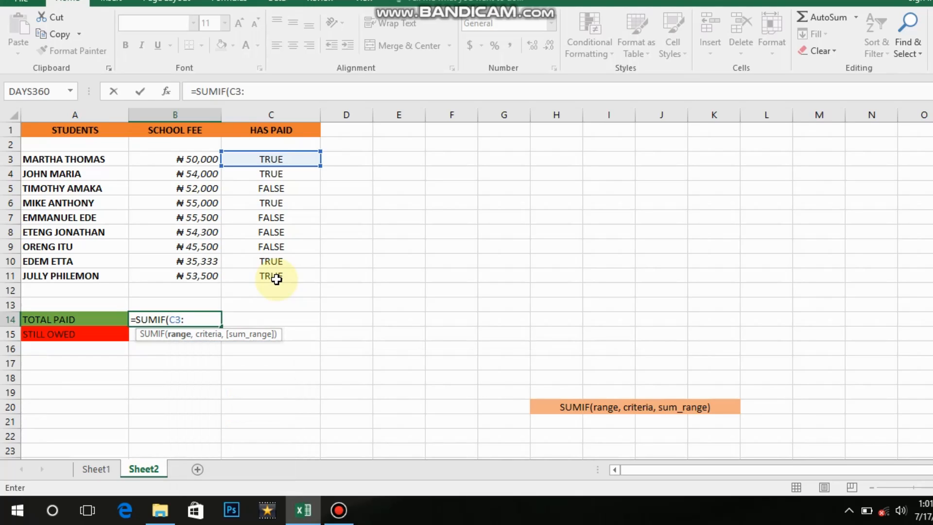
type(":C")
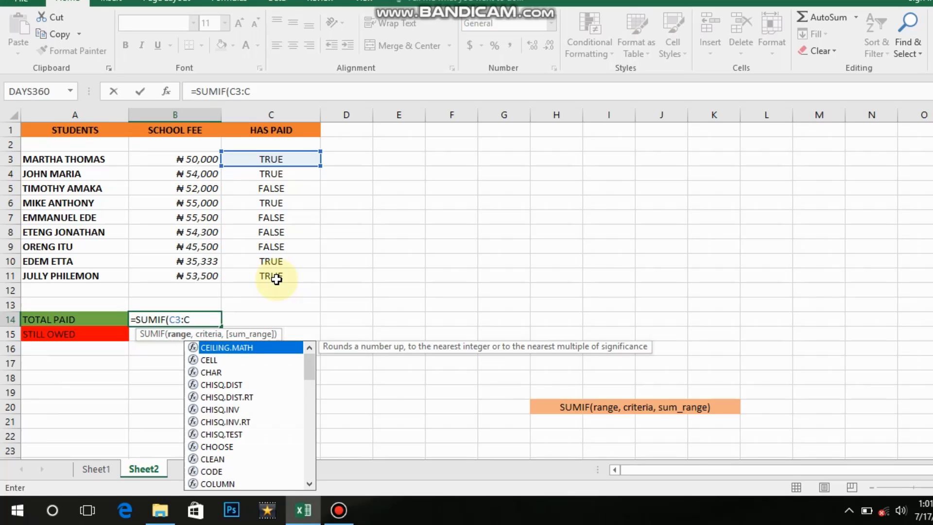
type("11")
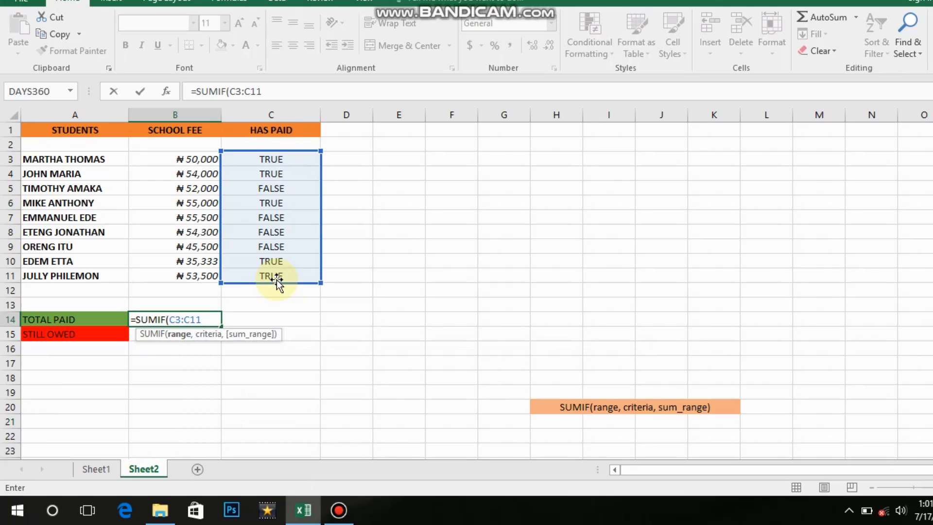
Complete the TOTAL PAID formula with the criterion TRUE and the sum range B3:B11
type(",")
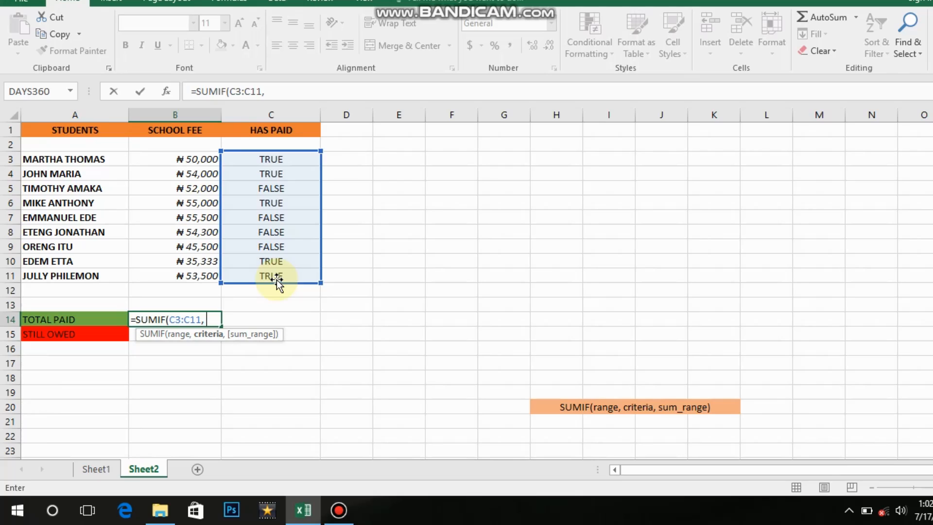
type("T")
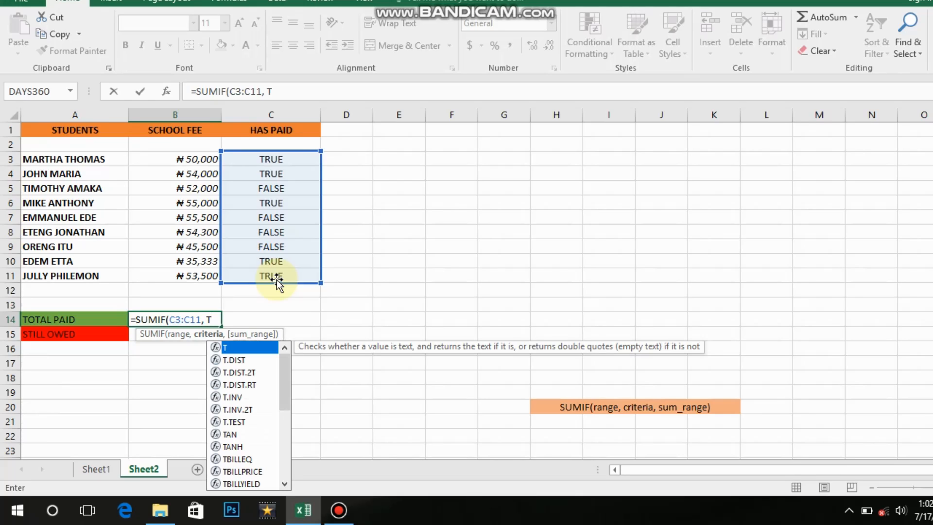
type("RU")
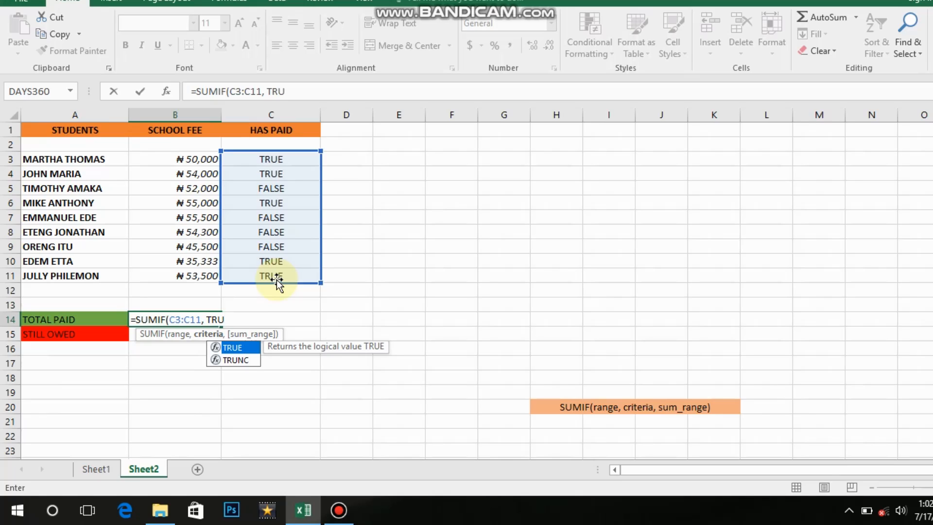
type("U")
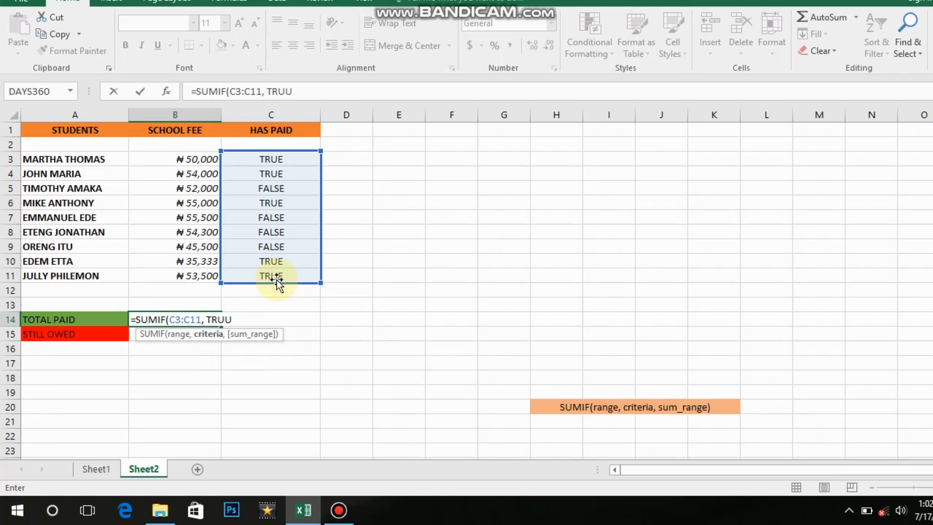
key("BackSpace")
type("E")
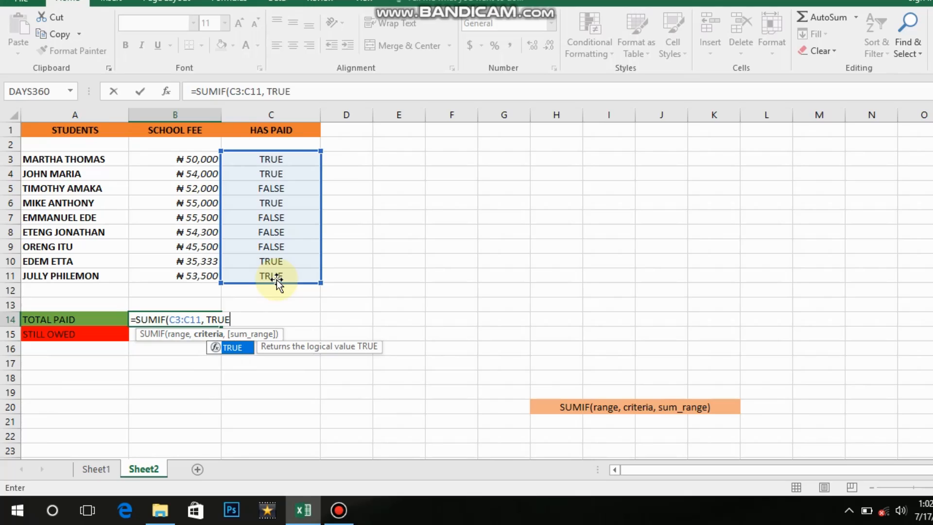
type(",")
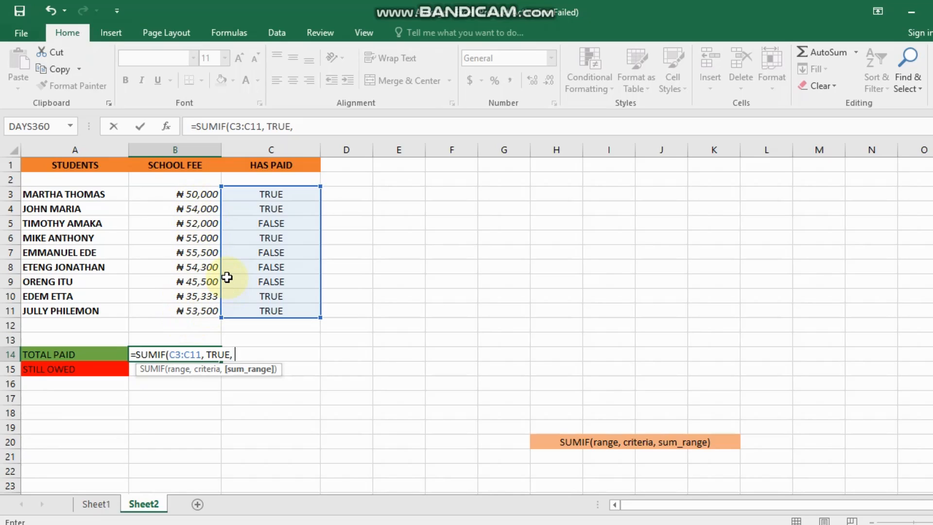
type("B")
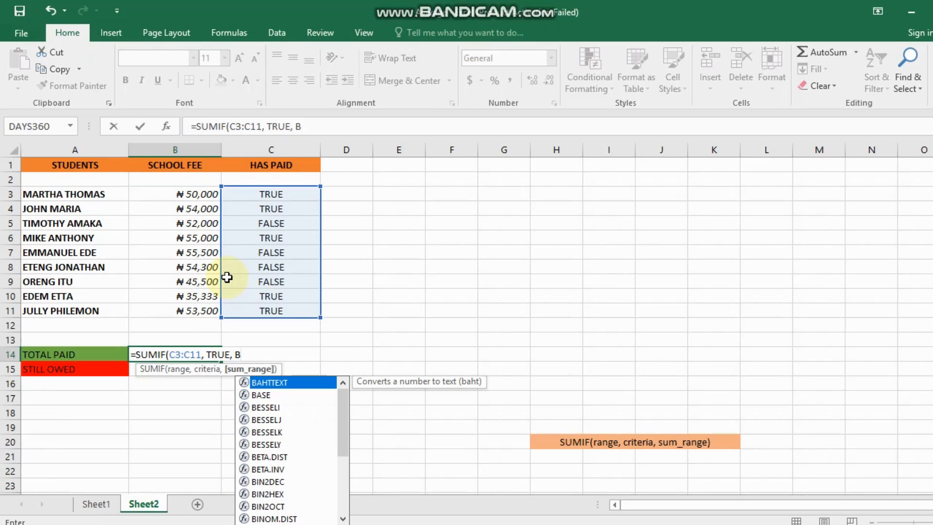
type("3")
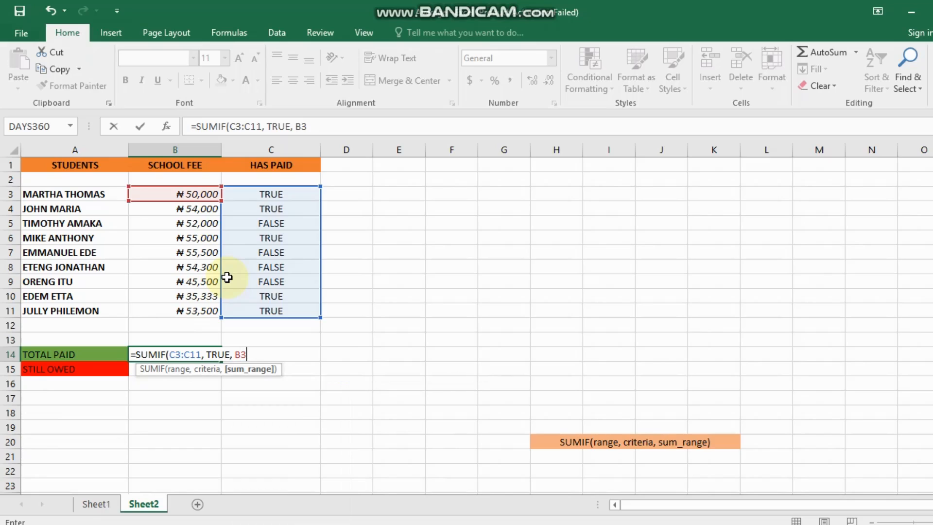
type(":B11")
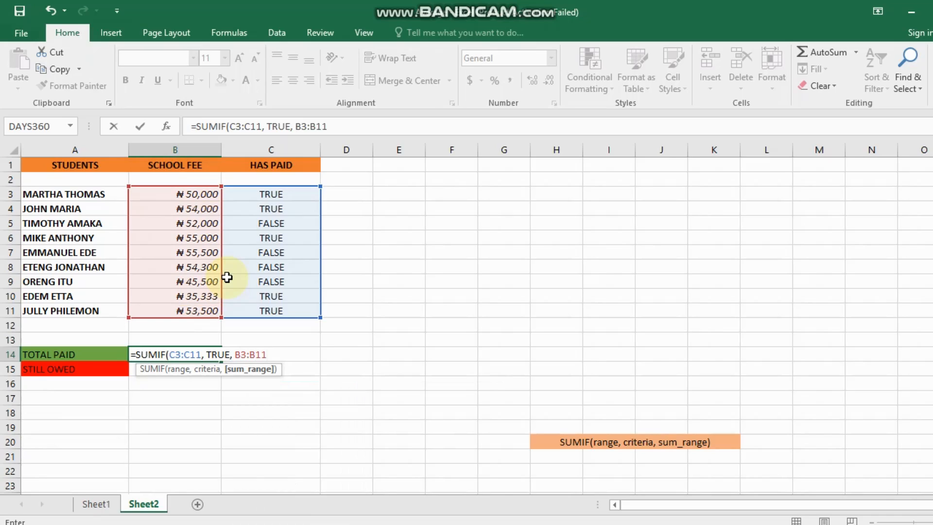
type(")")
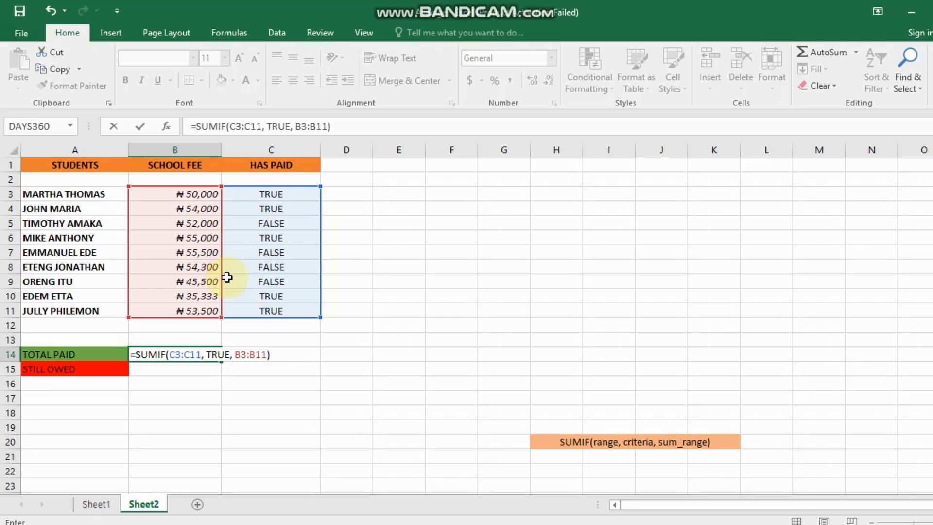
key("Return")
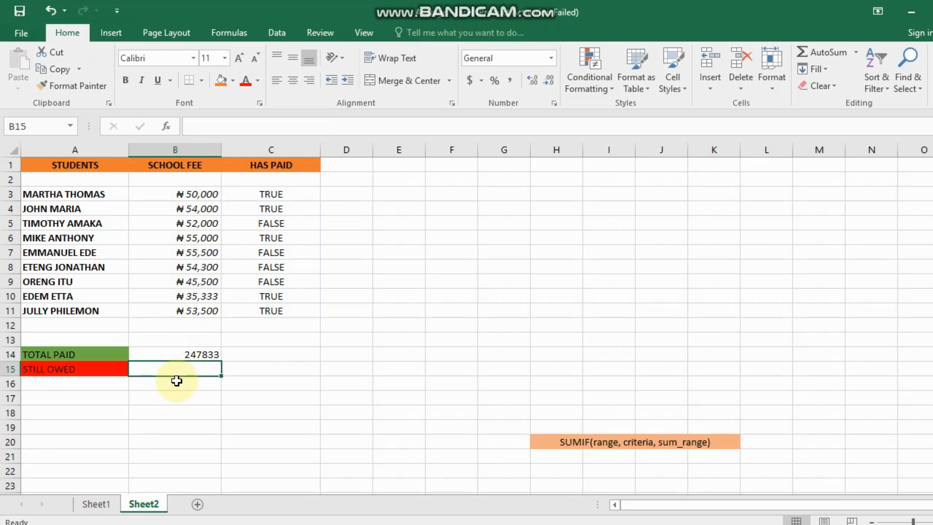
Begin a SUMIF formula in B15 beside STILL OWED, using C3:C11 as the criteria range
left_click(185, 355)
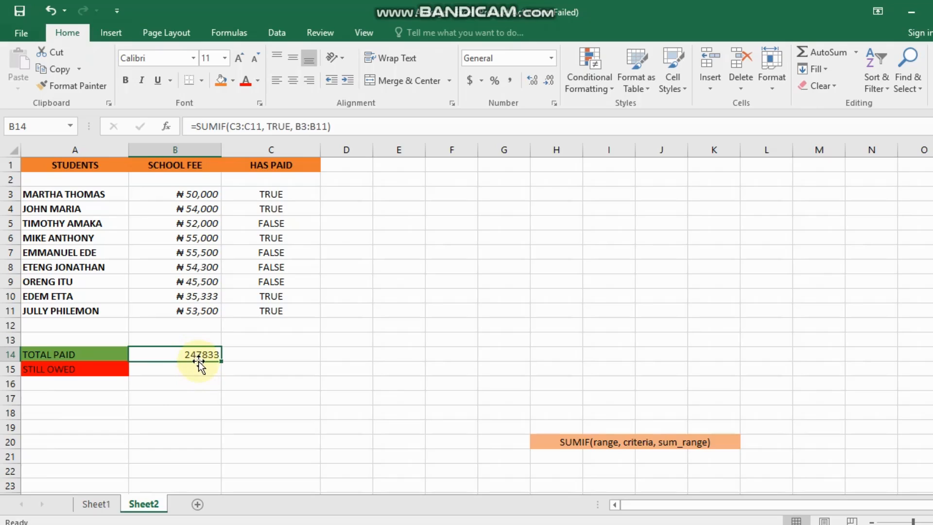
left_click(190, 369)
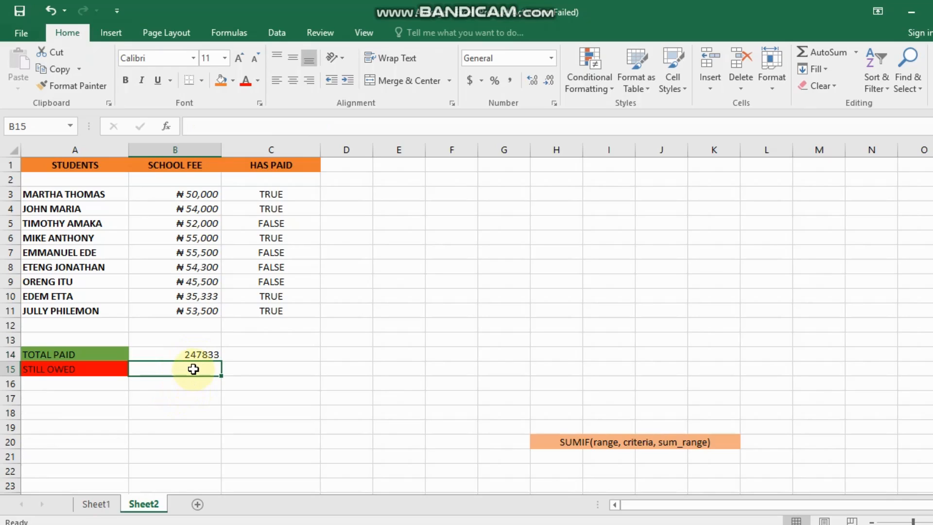
type("=")
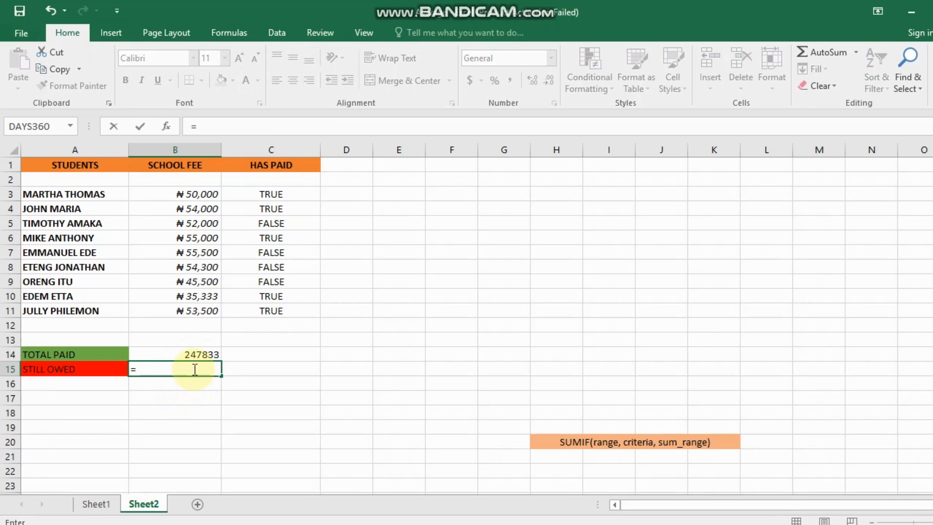
type("SU")
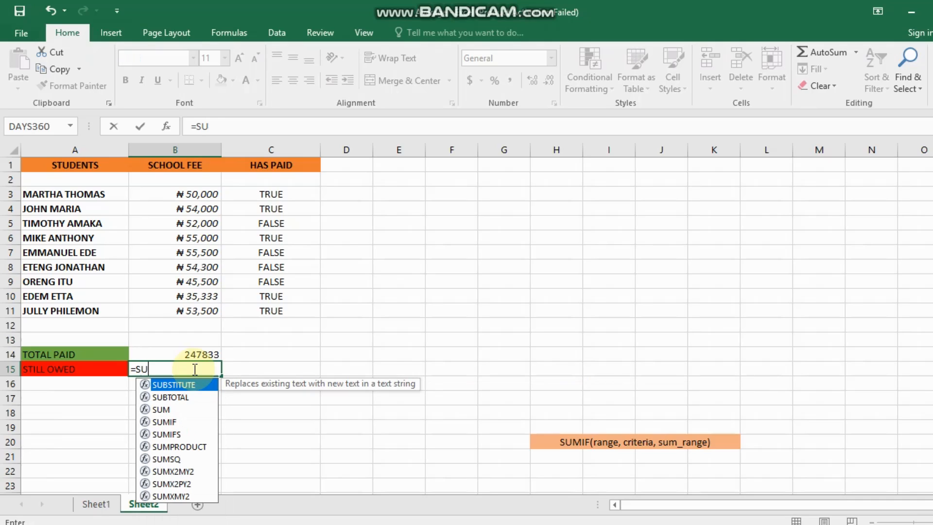
type("MIF")
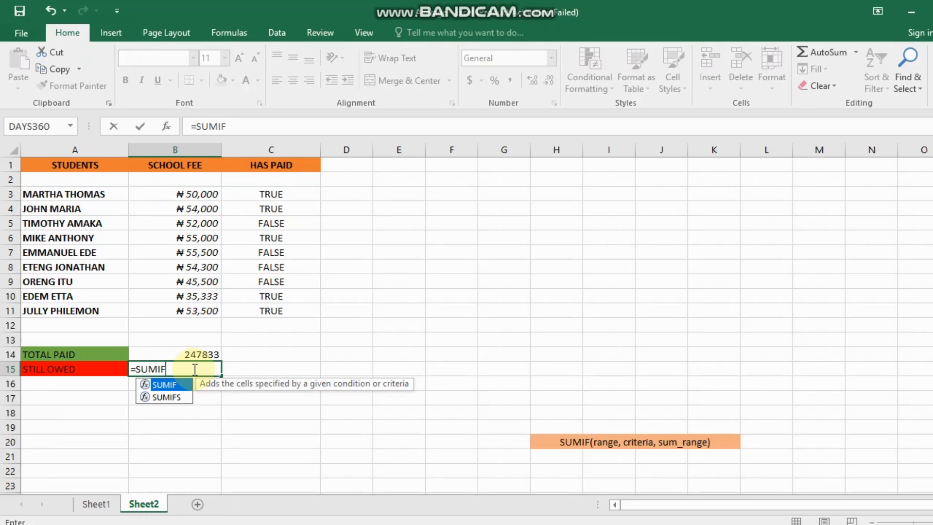
double_click(166, 384)
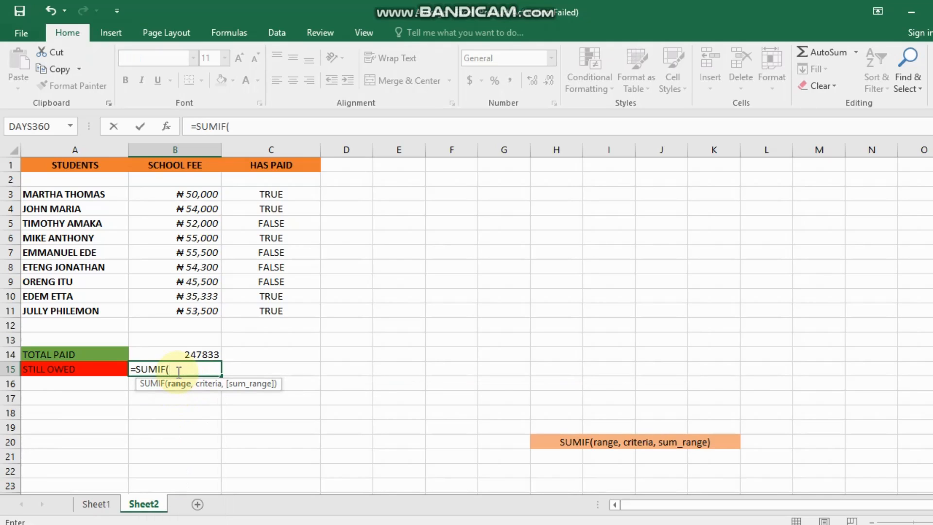
type("C")
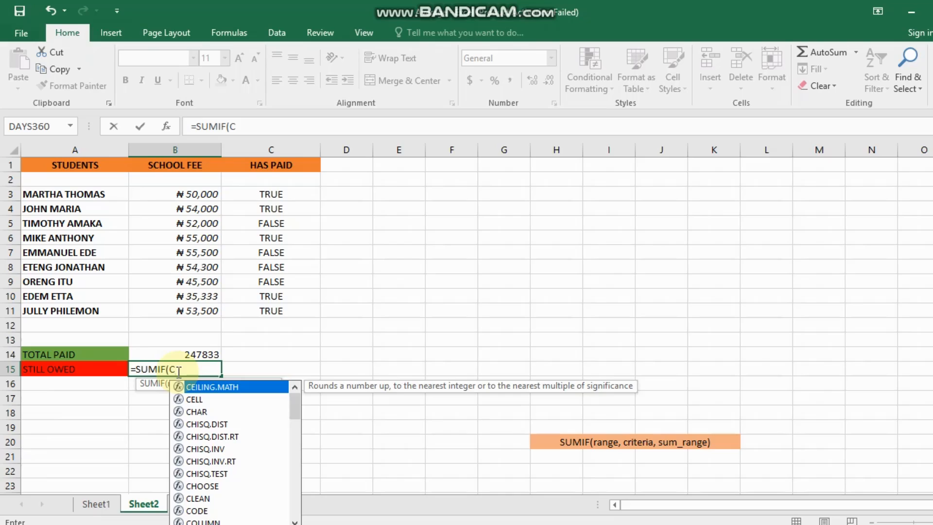
type("3")
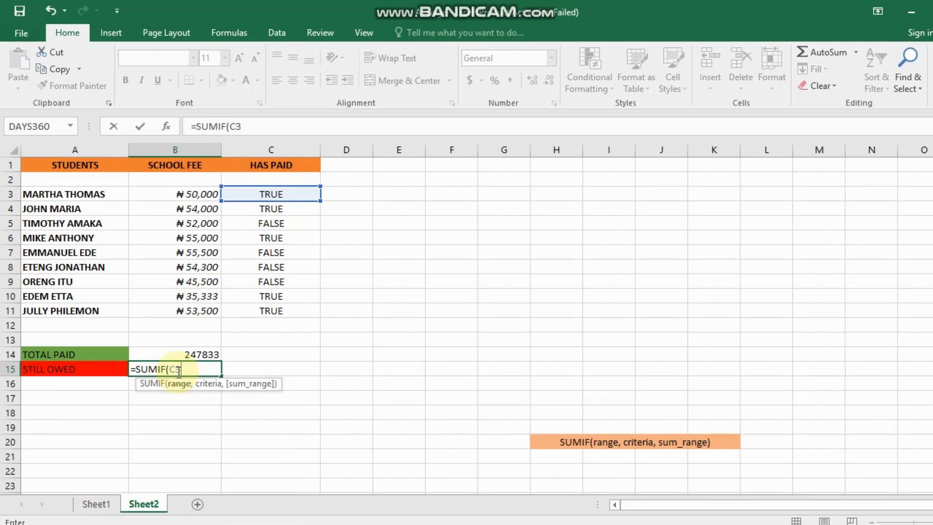
type(":C11")
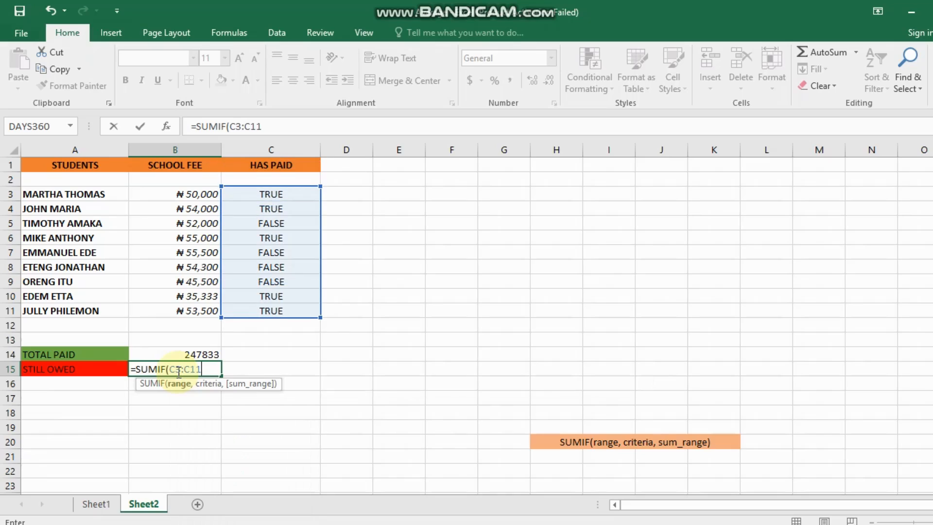
Complete the STILL OWED formula with the criterion FALSE and the sum range B3:B11
type(",")
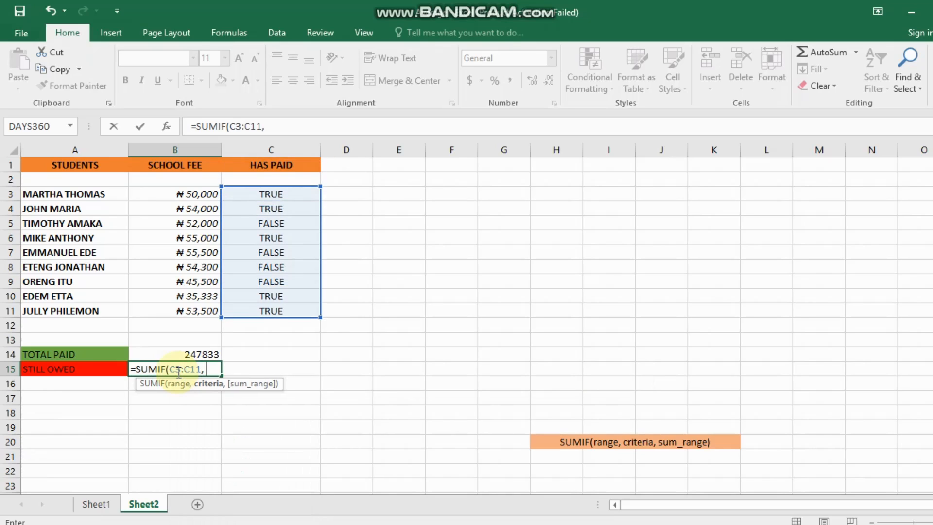
type(" F")
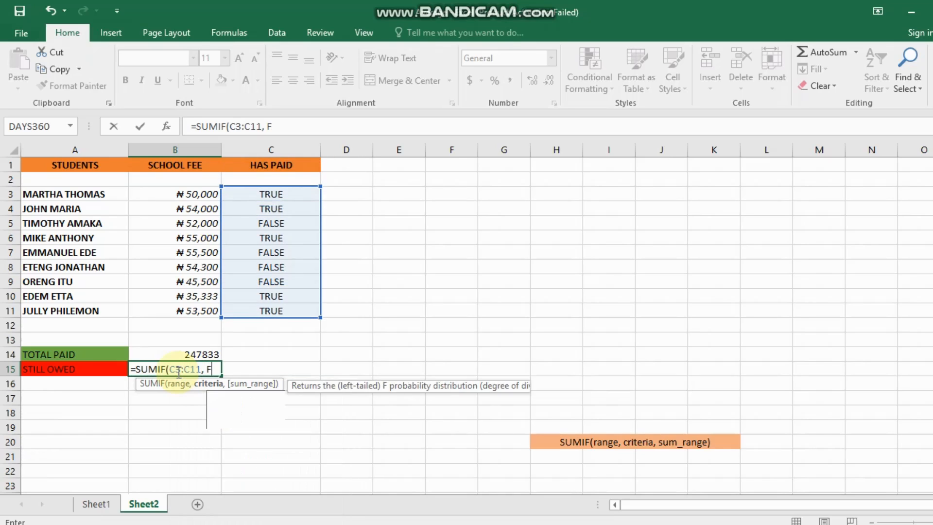
type("ALSE")
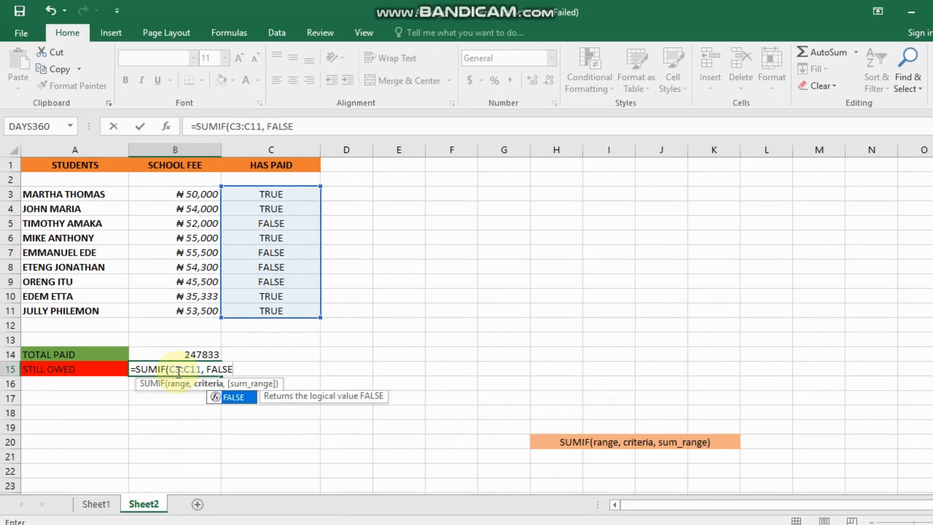
type(",")
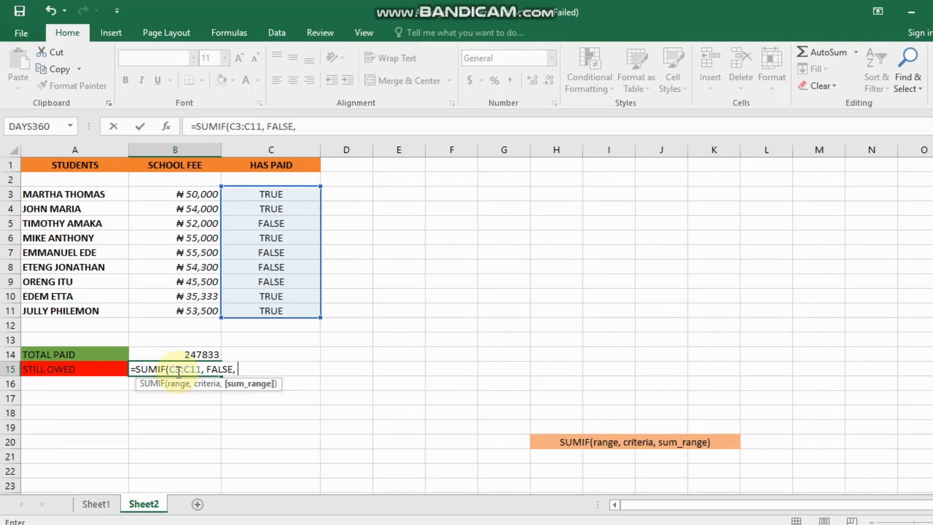
type("B")
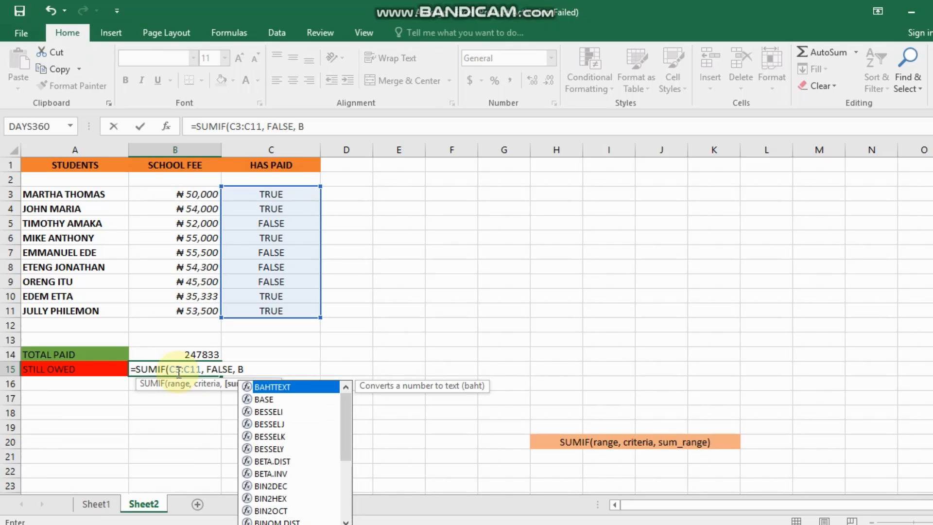
type("3:")
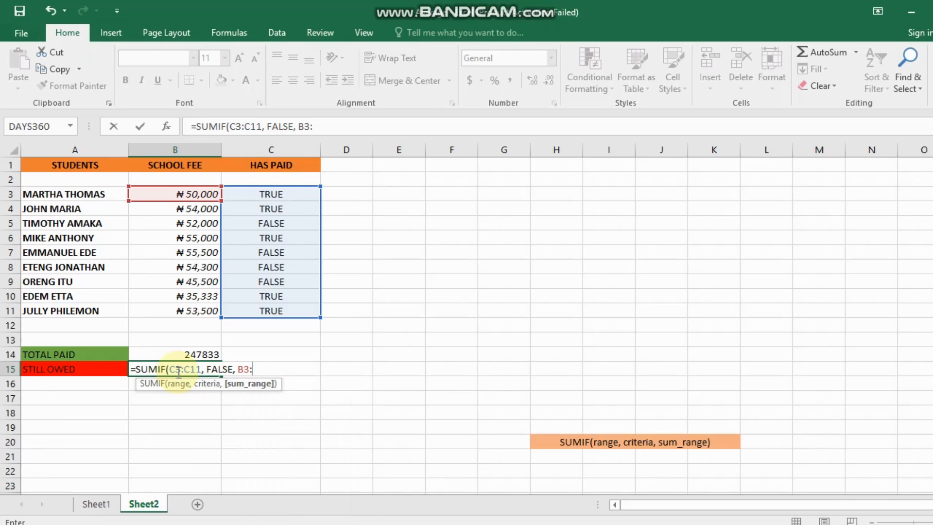
type("B1")
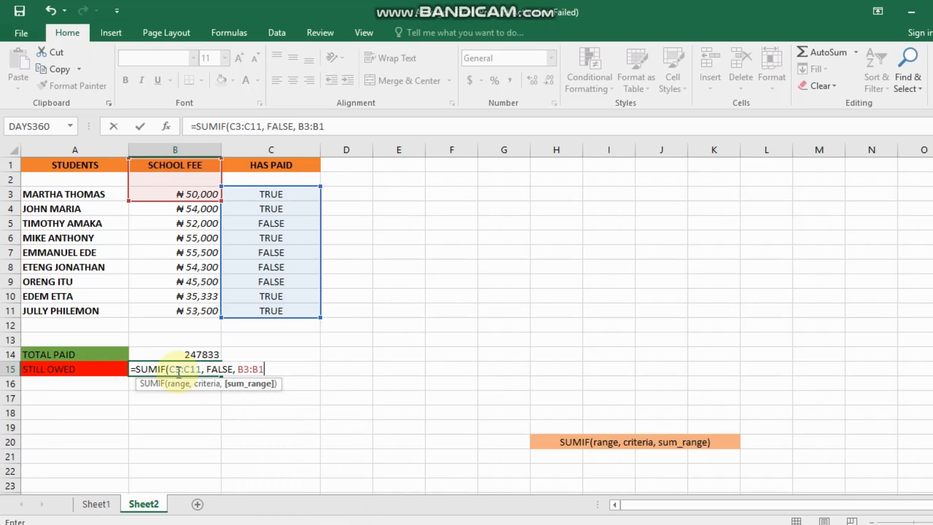
type("1")
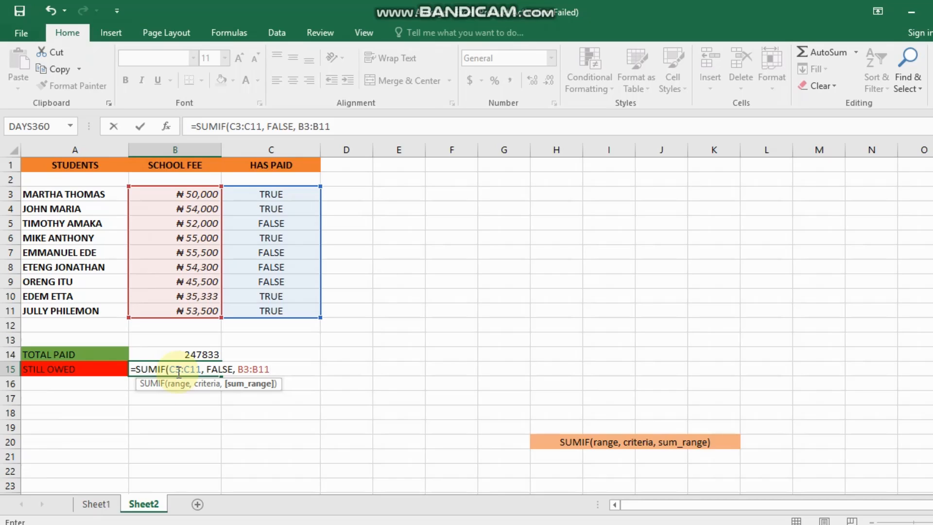
type(")")
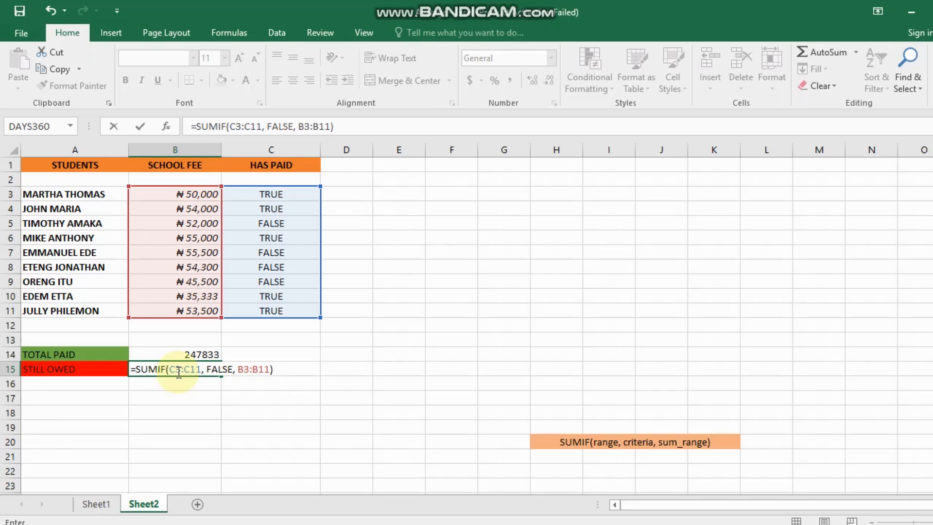
key("Return")
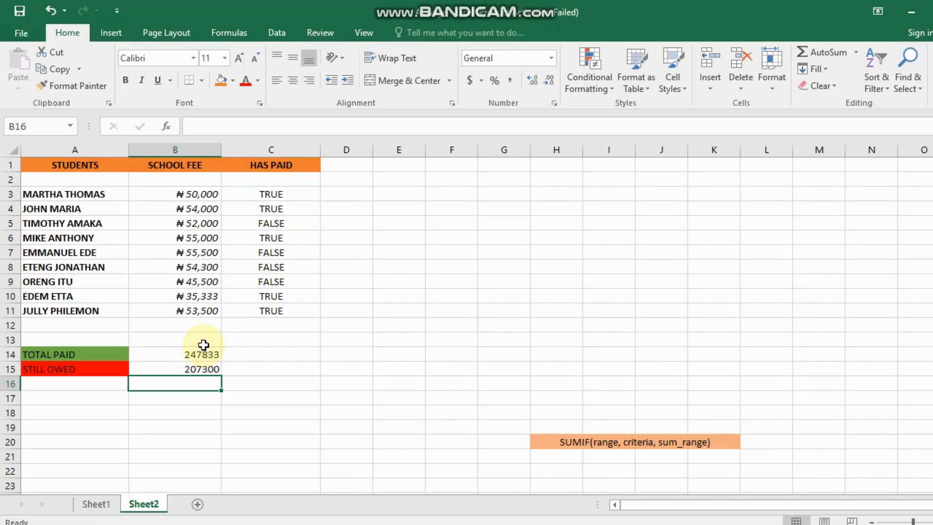
Format the totals in B14:B15 as Currency with the ₦ Fulah (Nigeria) symbol
left_click_drag(178, 354, 203, 355)
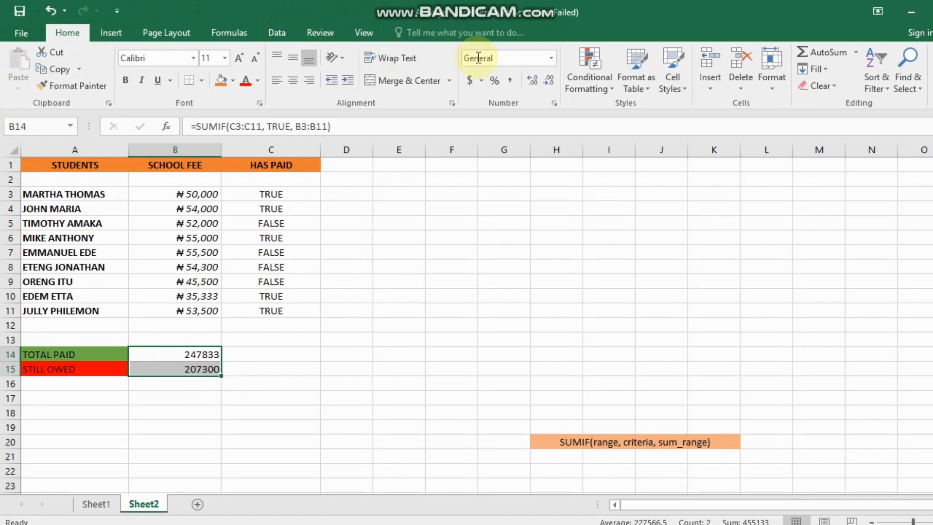
left_click(556, 63)
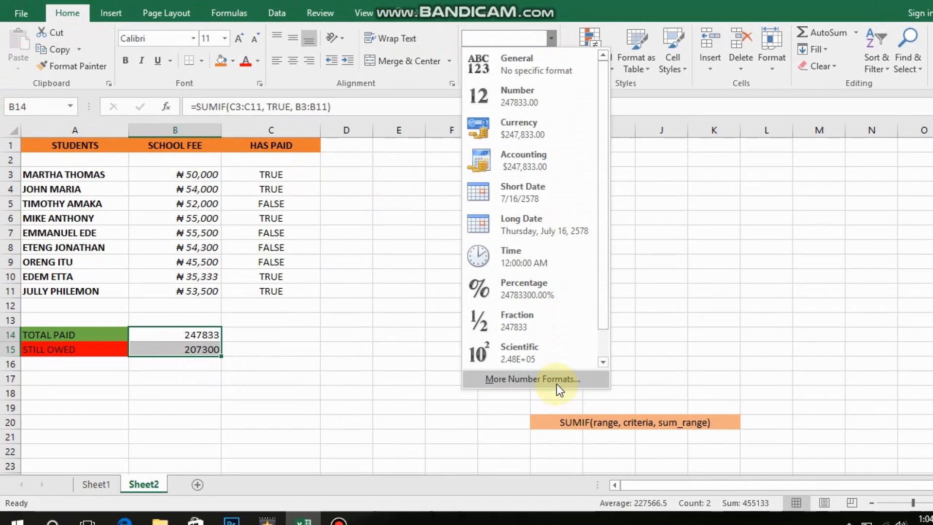
left_click(556, 379)
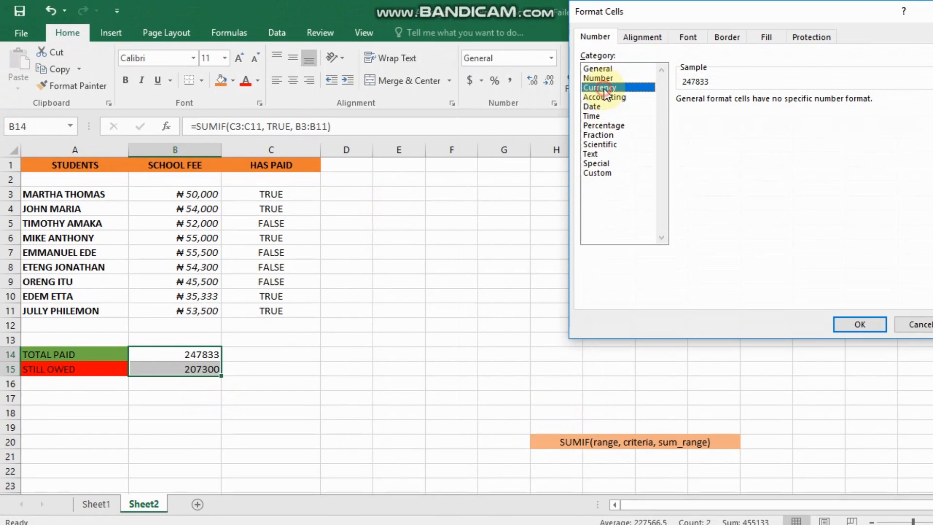
left_click(599, 67)
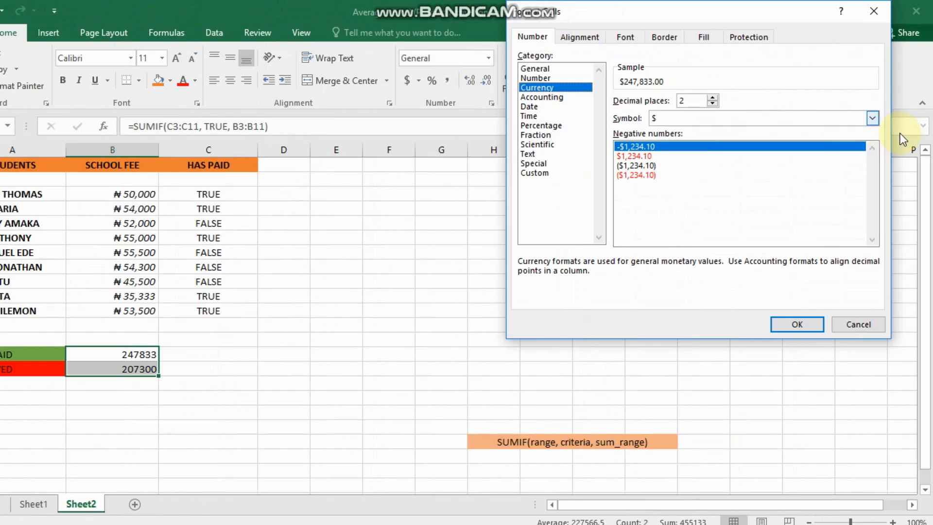
left_click(873, 118)
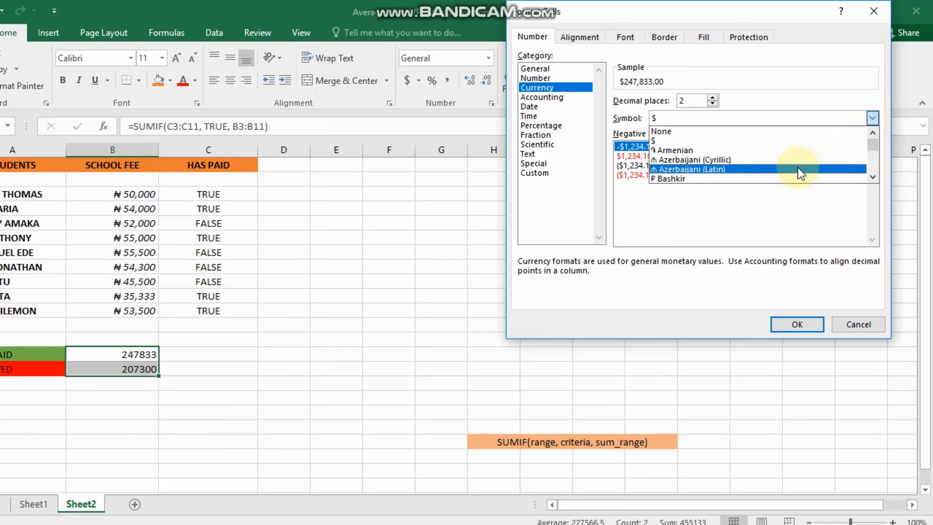
scroll(800, 174, "down", 5)
scroll(800, 174, "down", 15)
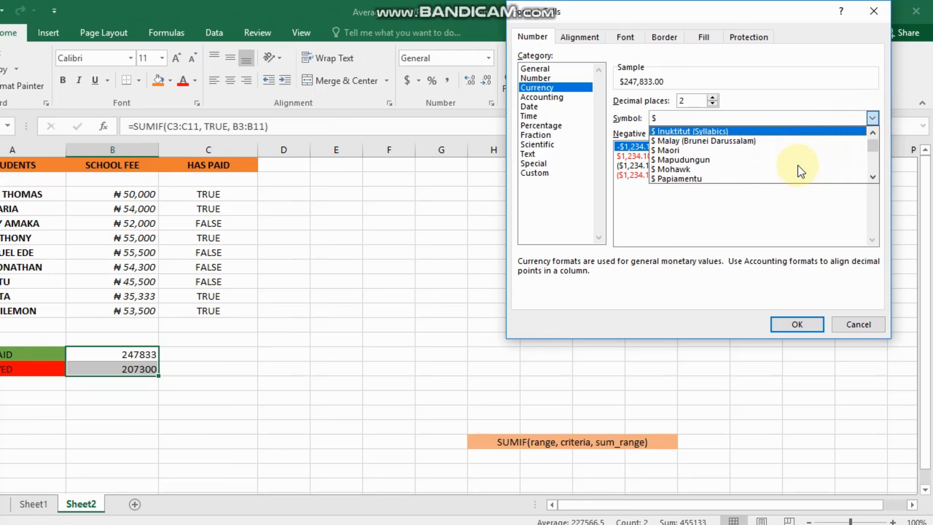
scroll(799, 167, "down", 12)
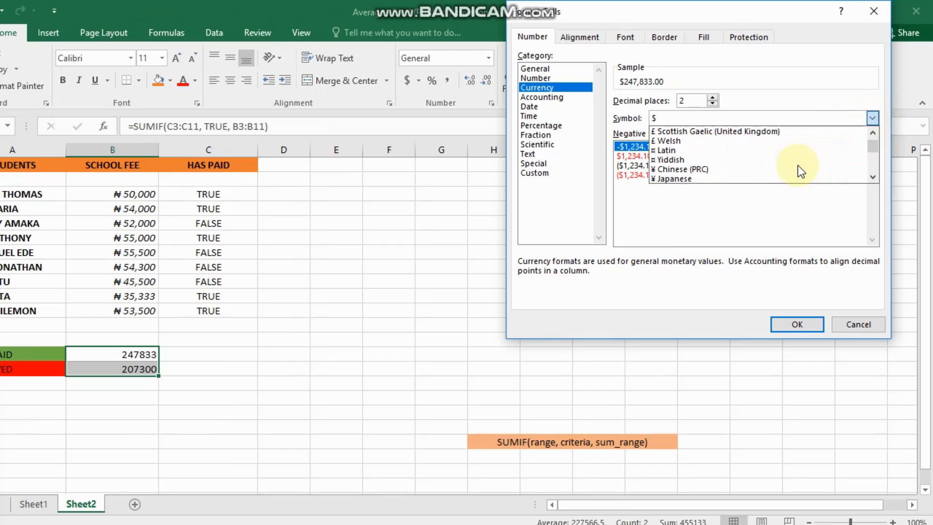
scroll(798, 165, "down", 5)
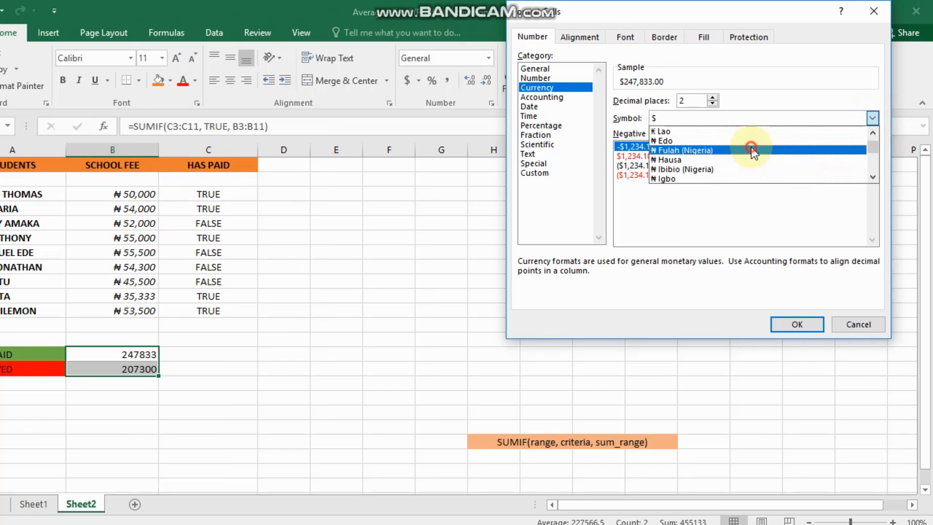
left_click(752, 149)
left_click(789, 325)
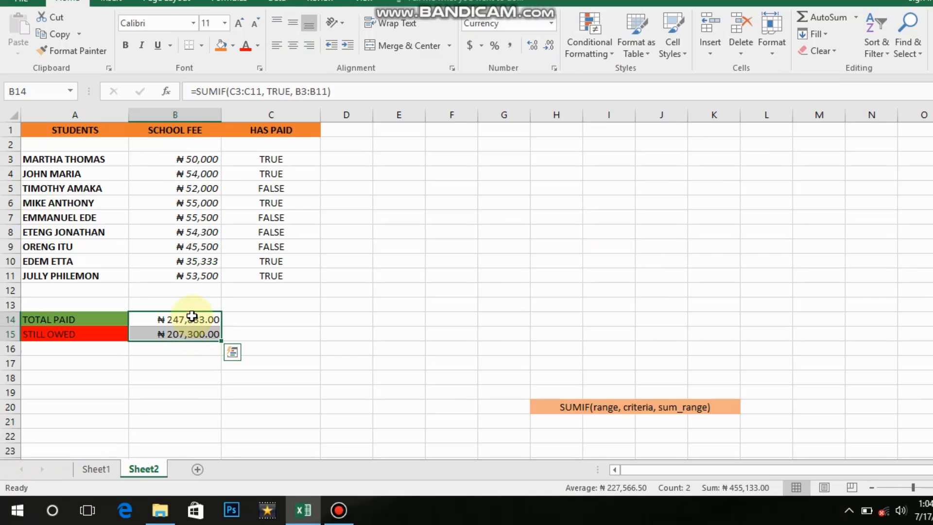
left_click(192, 318)
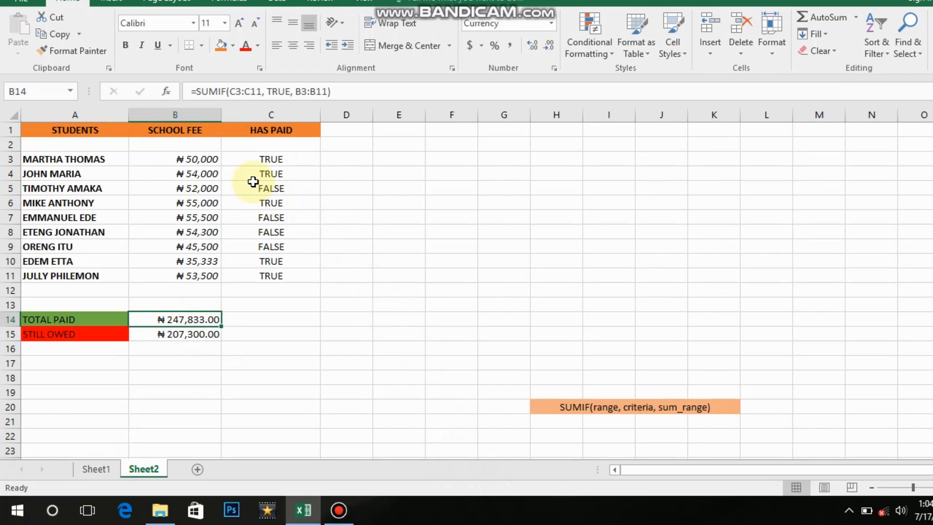
left_click(194, 337)
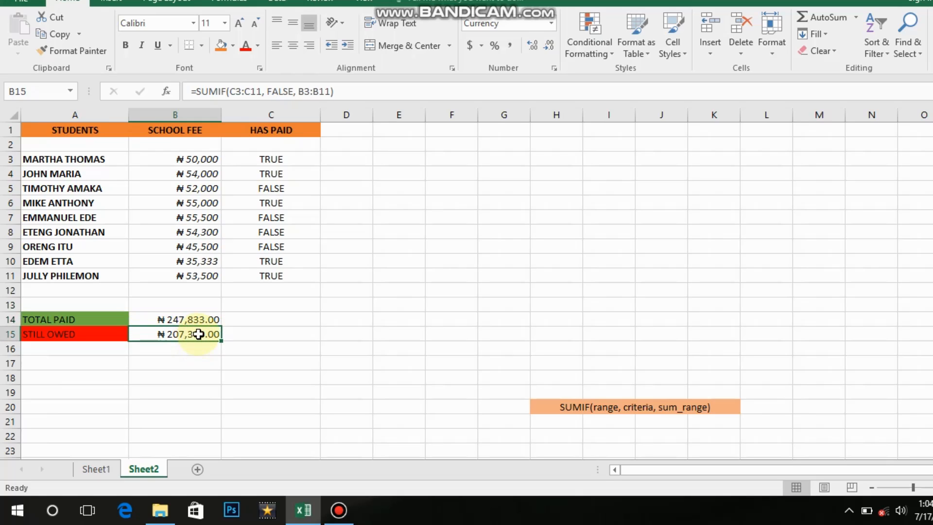